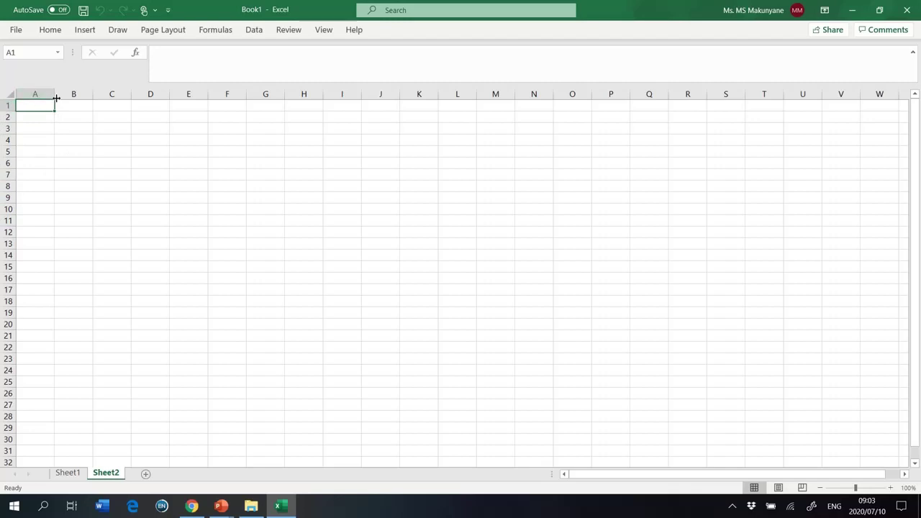
# Type 12 into cell A1 of Sheet2, then glance at Sheet1
pyautogui.click(33, 94)
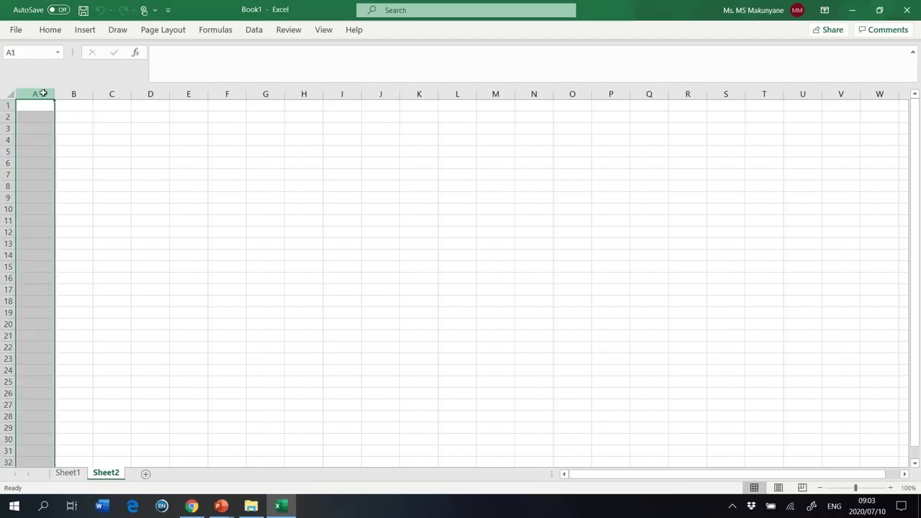
pyautogui.click(7, 105)
pyautogui.click(31, 106)
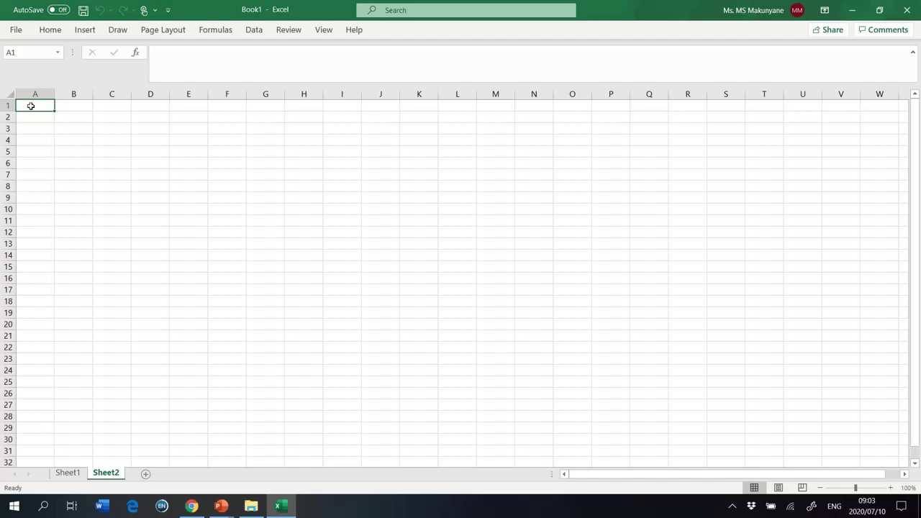
pyautogui.write('12')
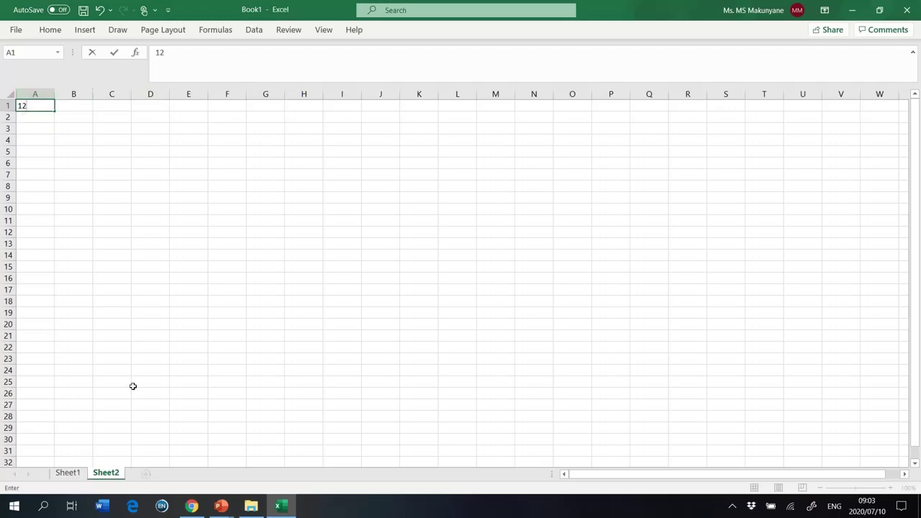
pyautogui.click(69, 477)
# Commit the 12 in Sheet2's cell A1, then switch to the blank Sheet1
pyautogui.click(106, 475)
pyautogui.click(105, 477)
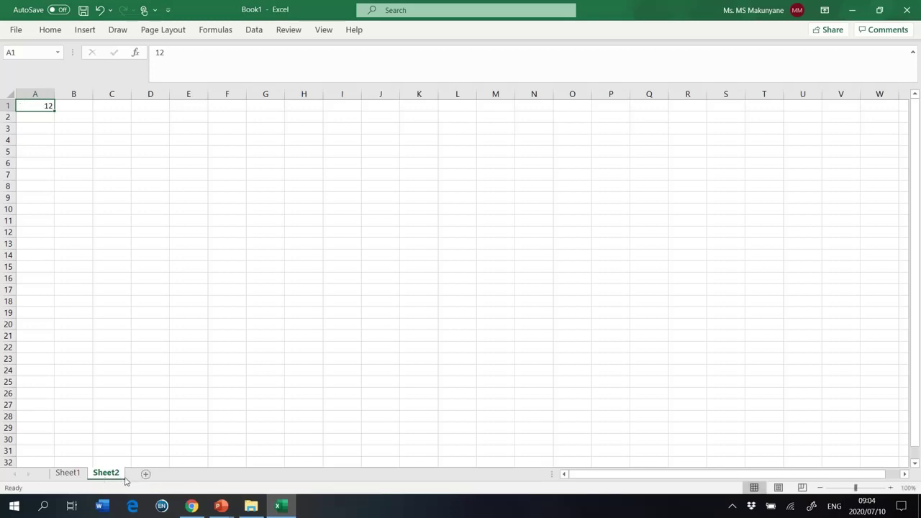
pyautogui.click(72, 475)
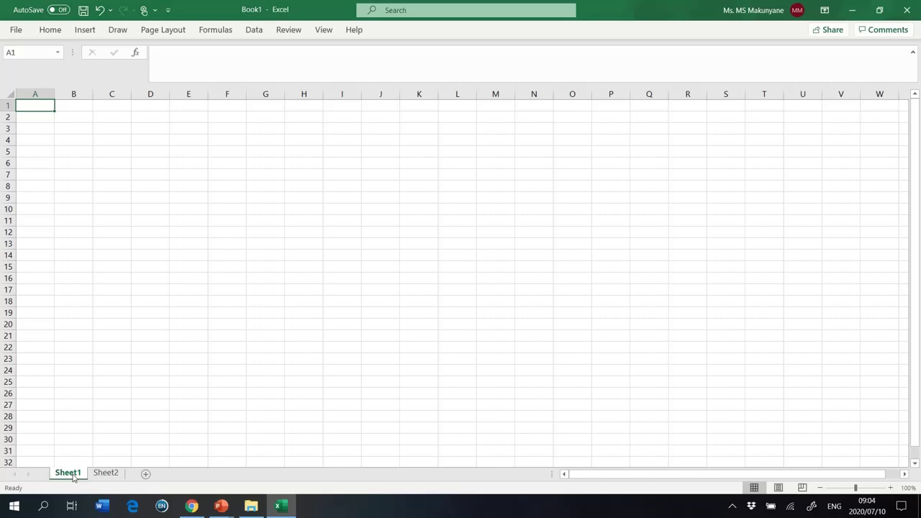
# Rename Sheet1 to Data
pyautogui.rightClick(73, 478)
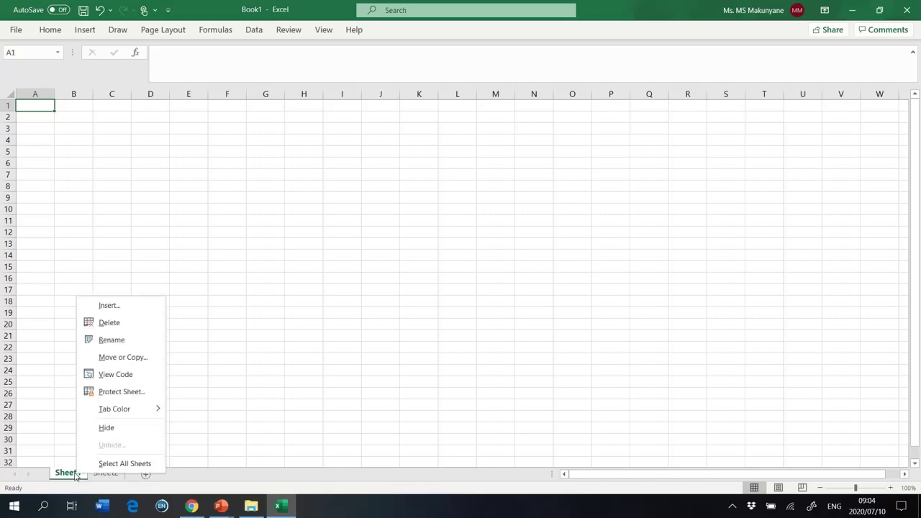
pyautogui.click(108, 341)
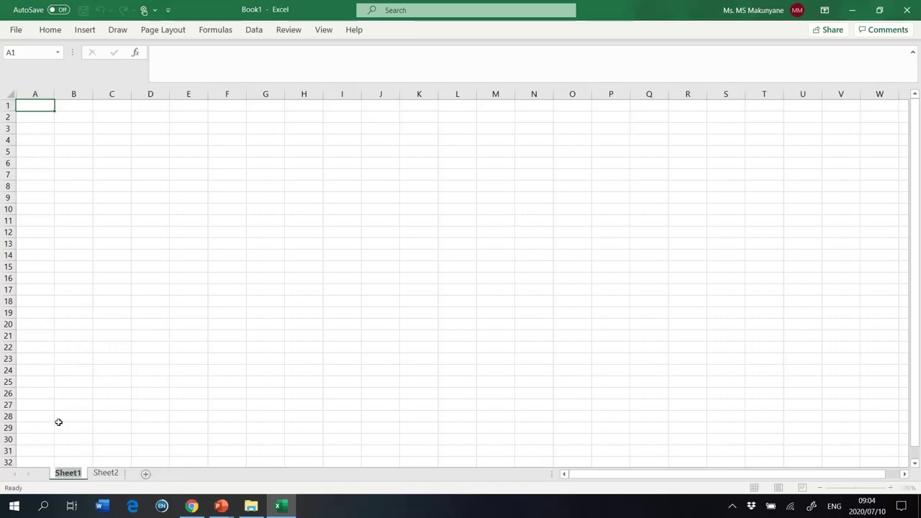
pyautogui.write('Data')
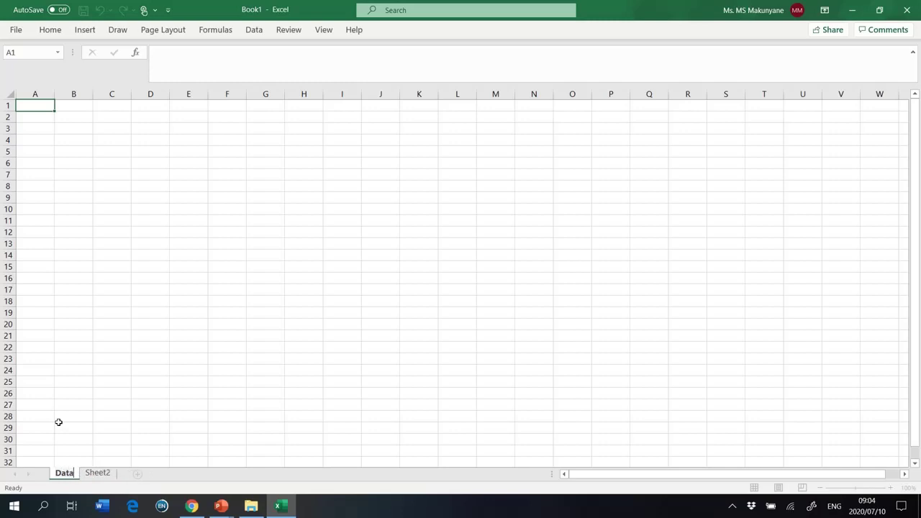
pyautogui.press('Return')
# Rename Sheet2 to Pie Chart
pyautogui.click(96, 478)
pyautogui.rightClick(98, 476)
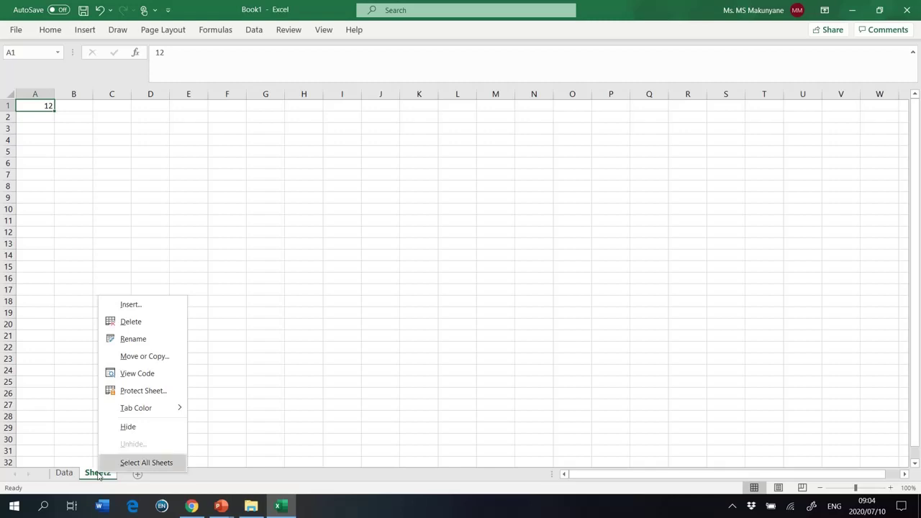
pyautogui.click(158, 340)
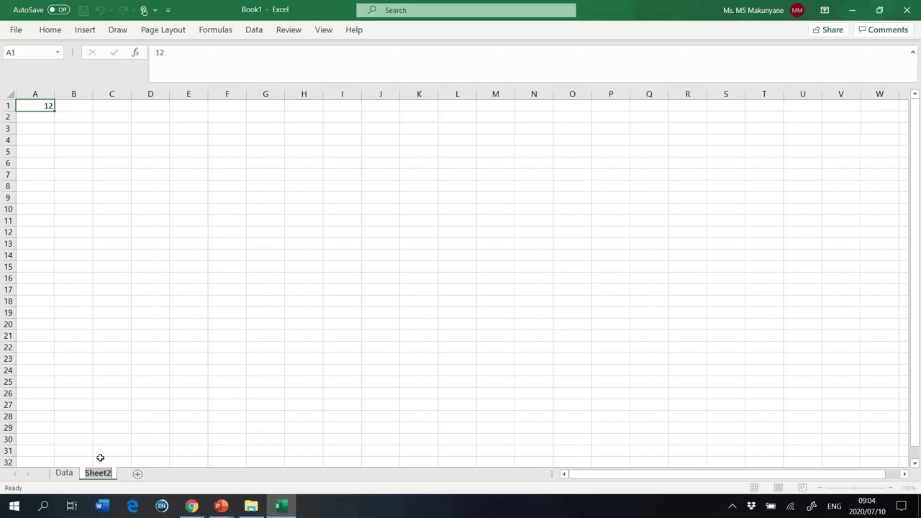
pyautogui.write('Pie Chart')
# Confirm the Pie Chart sheet name and bring up the screen recording controls from the system tray
pyautogui.press('Return')
pyautogui.click(732, 506)
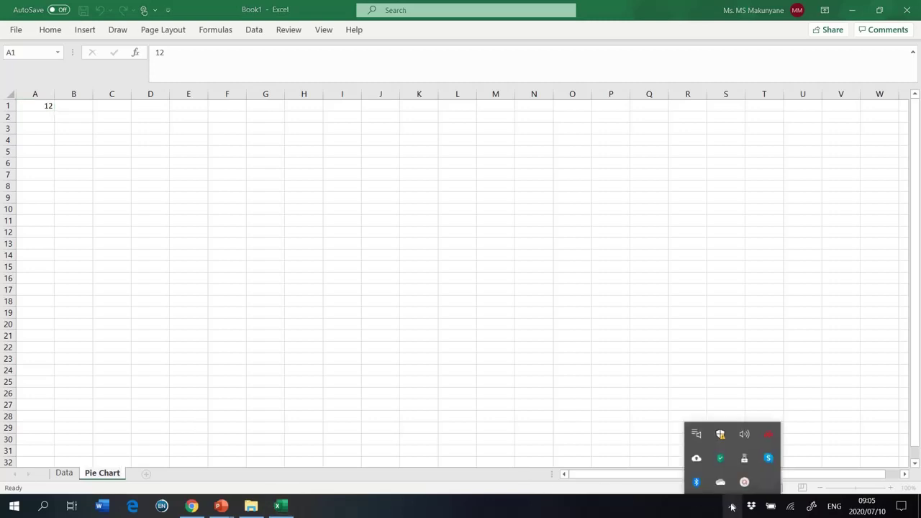
pyautogui.click(744, 481)
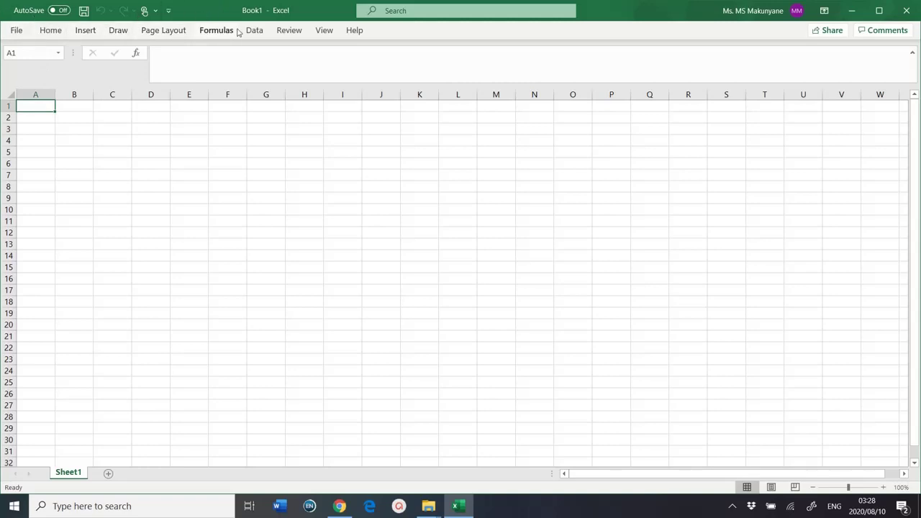
pyautogui.click(172, 32)
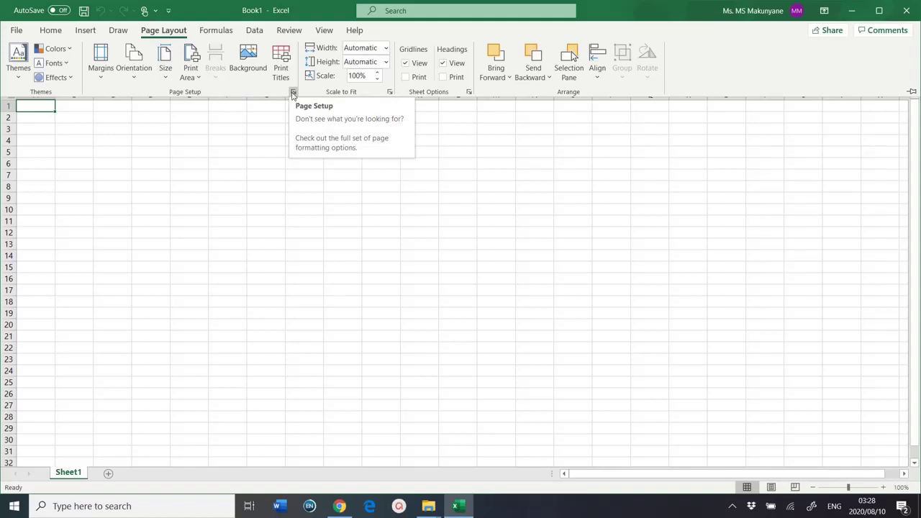
pyautogui.click(293, 94)
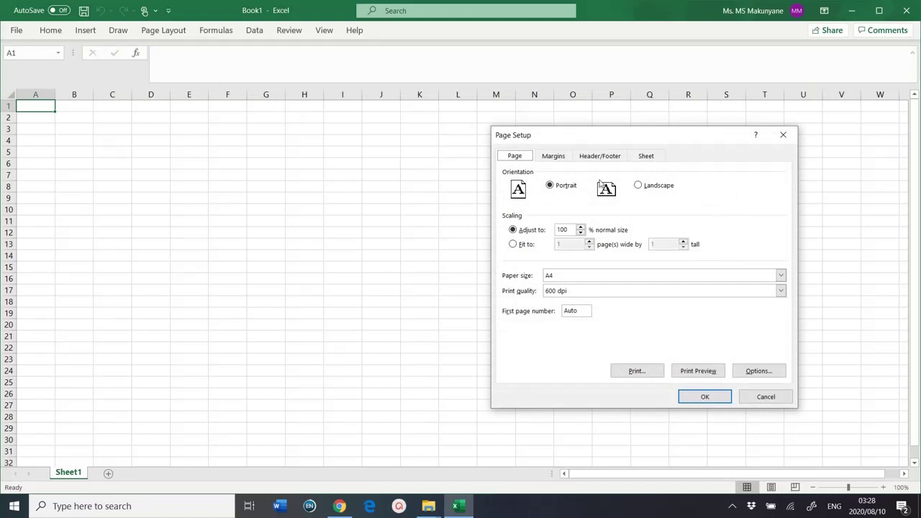
pyautogui.click(766, 397)
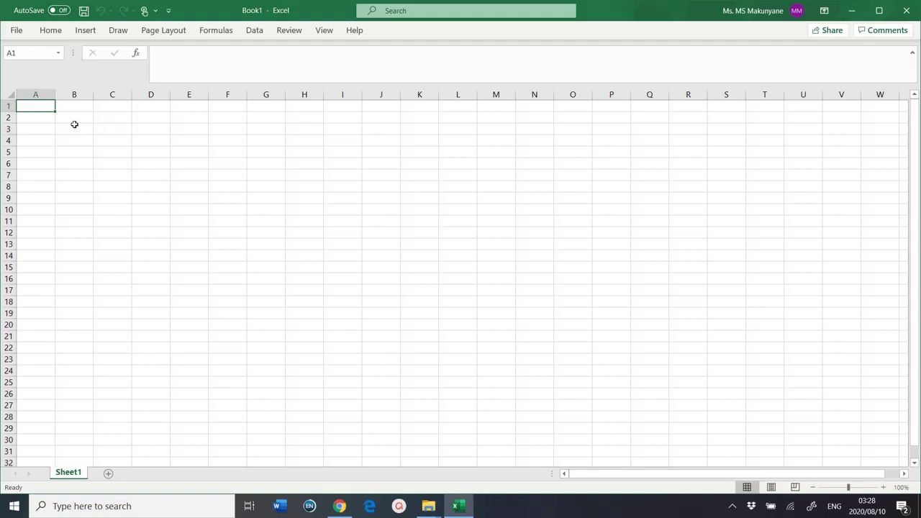
# Display the Data ribbon with Sort & Filter and Data Tools, after briefly viewing Formulas
pyautogui.click(213, 35)
pyautogui.click(250, 29)
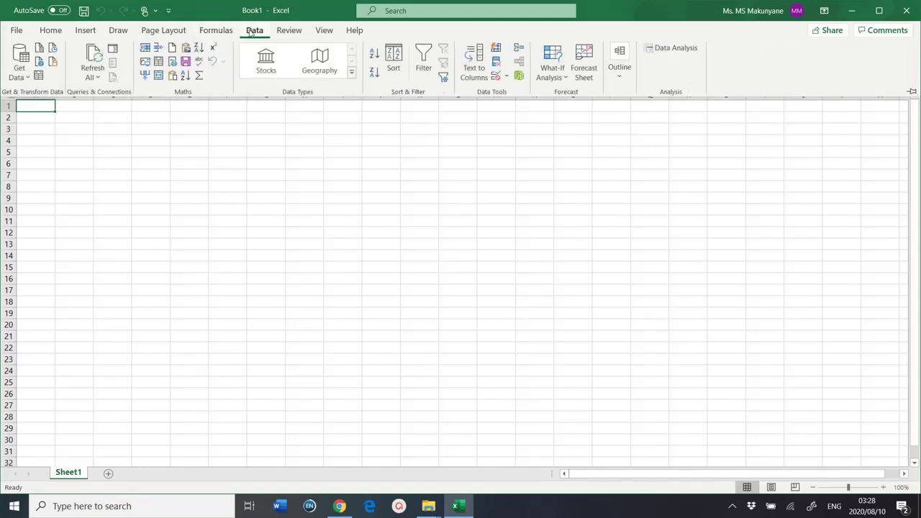
pyautogui.click(252, 33)
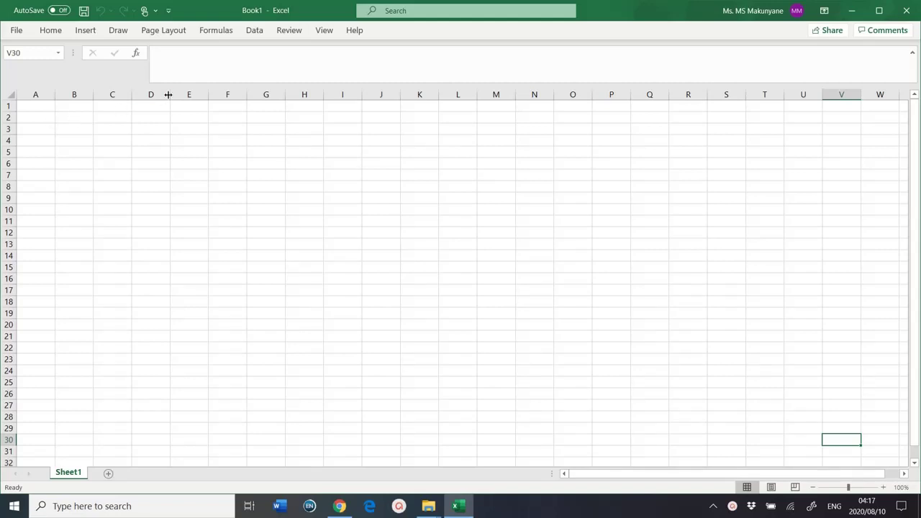
pyautogui.click(256, 31)
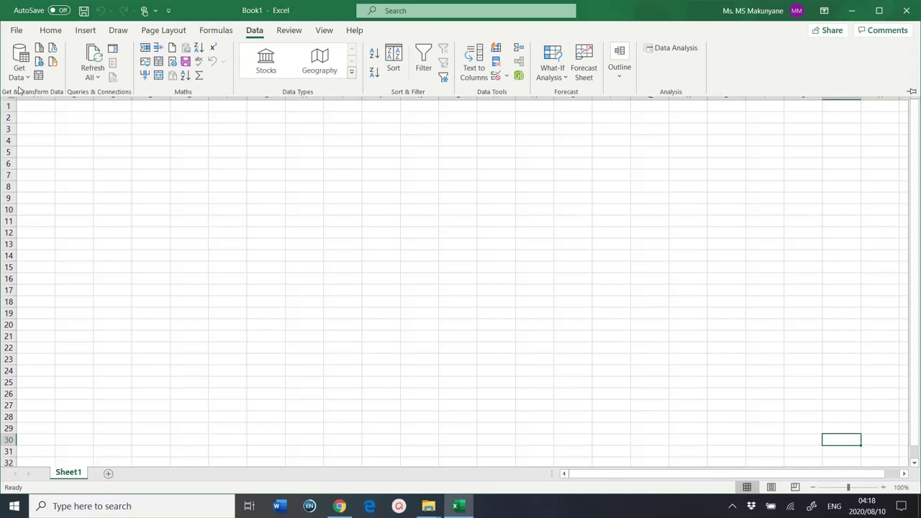
# Open the Get Data menu and browse its From File import sources
pyautogui.click(21, 79)
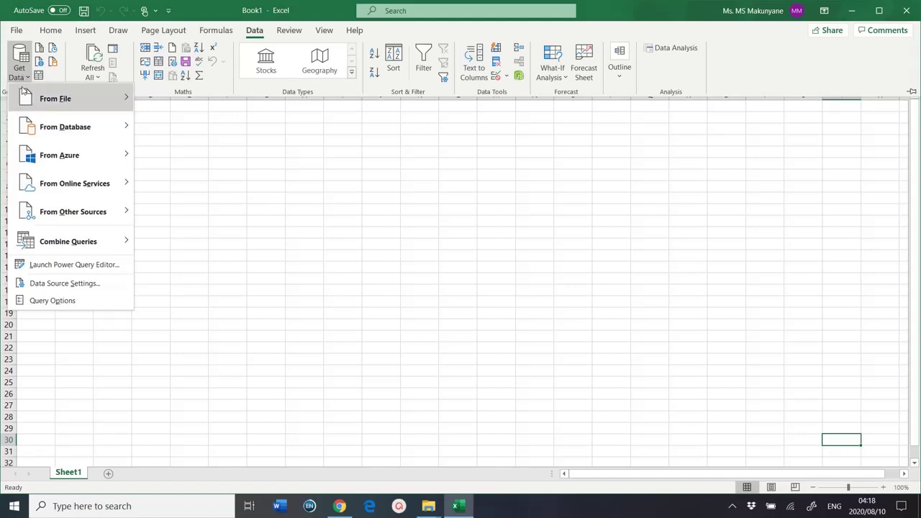
pyautogui.moveTo(23, 92)
# Close the Get Data dropdown so only the Data ribbon commands remain
pyautogui.click(19, 69)
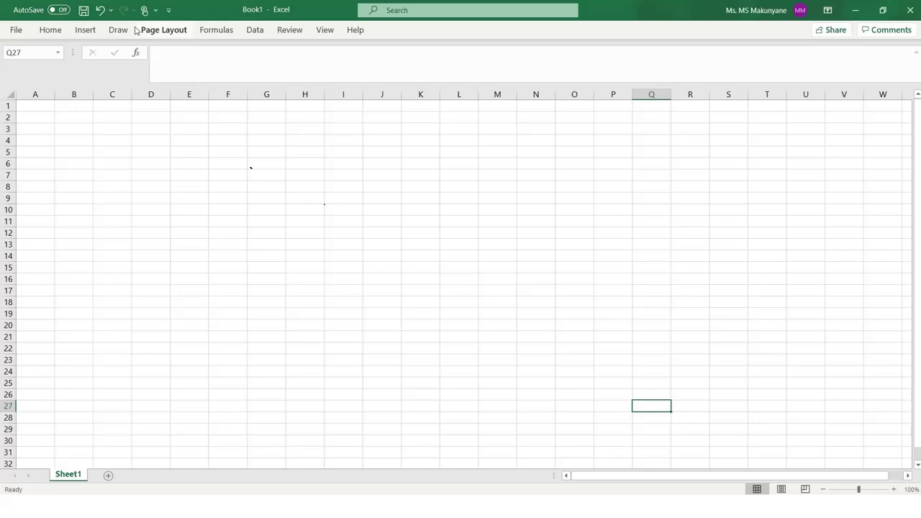
# Open Customize the Ribbon in Excel Options and select Formulas under Main Tabs
pyautogui.rightClick(136, 30)
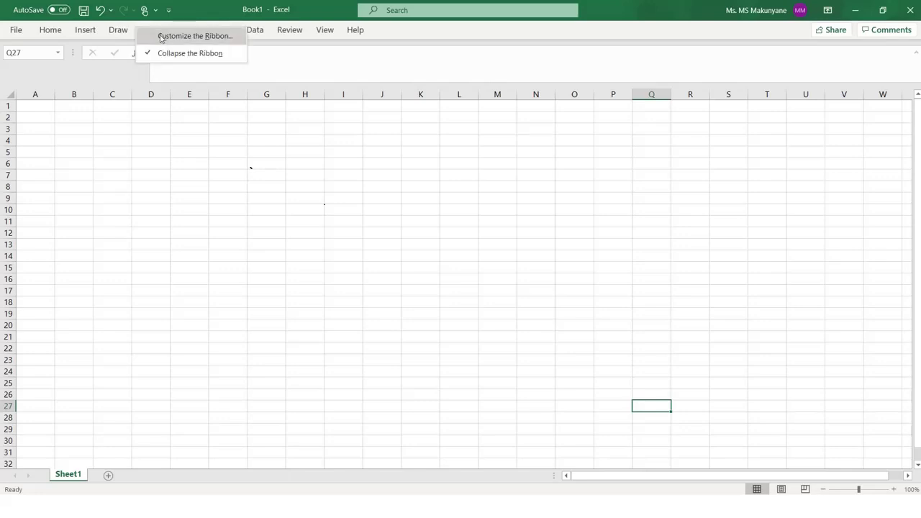
pyautogui.click(161, 37)
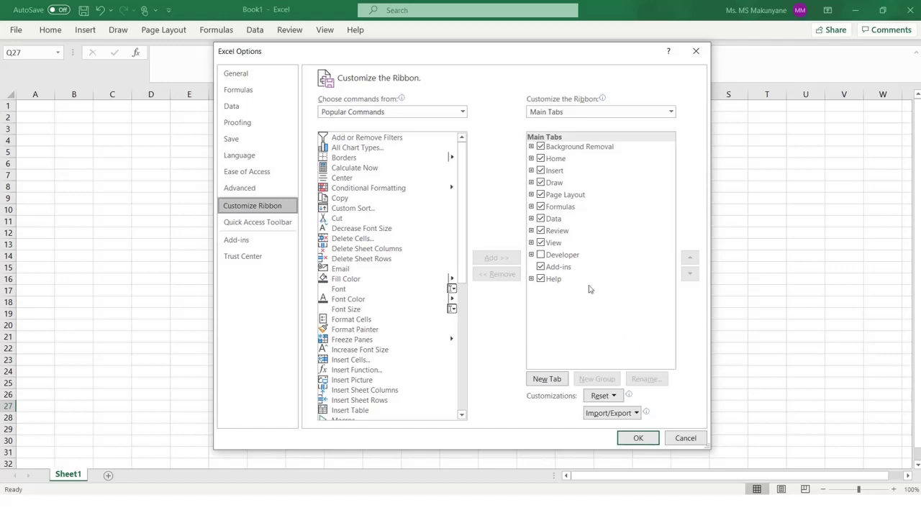
pyautogui.click(562, 208)
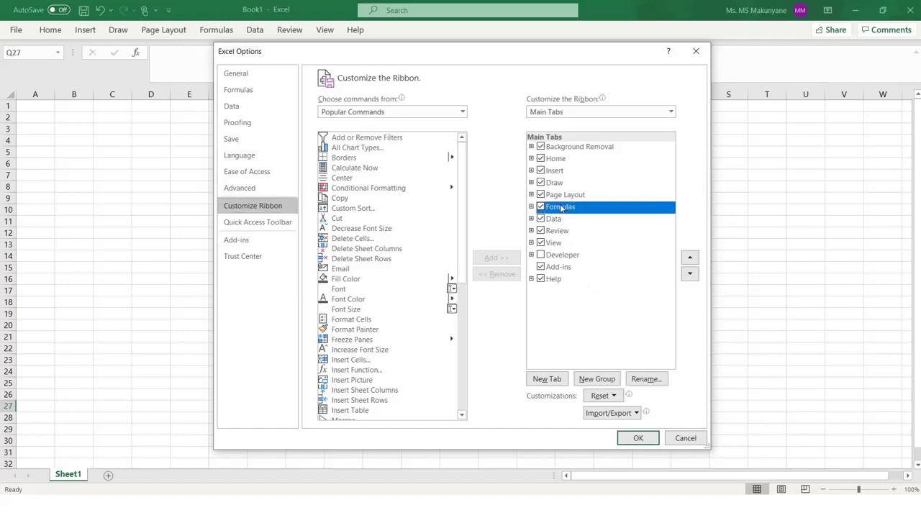
# Move Formulas up five places to the top of Main Tabs, above Home
pyautogui.click(690, 261)
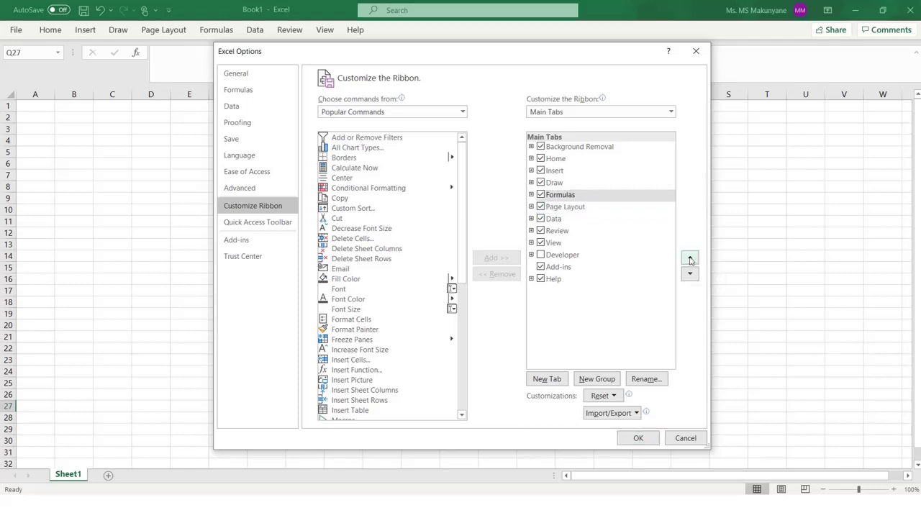
pyautogui.click(690, 261)
pyautogui.click(690, 261)
pyautogui.click(690, 261)
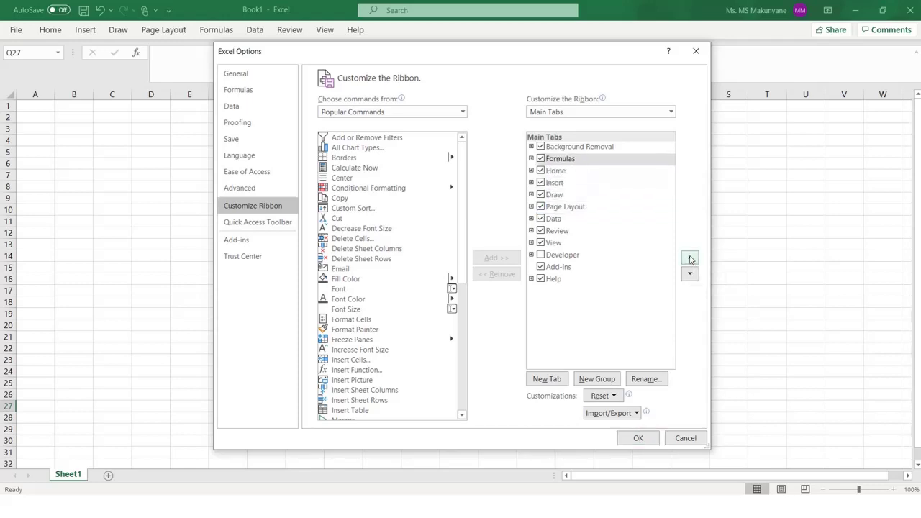
pyautogui.click(691, 260)
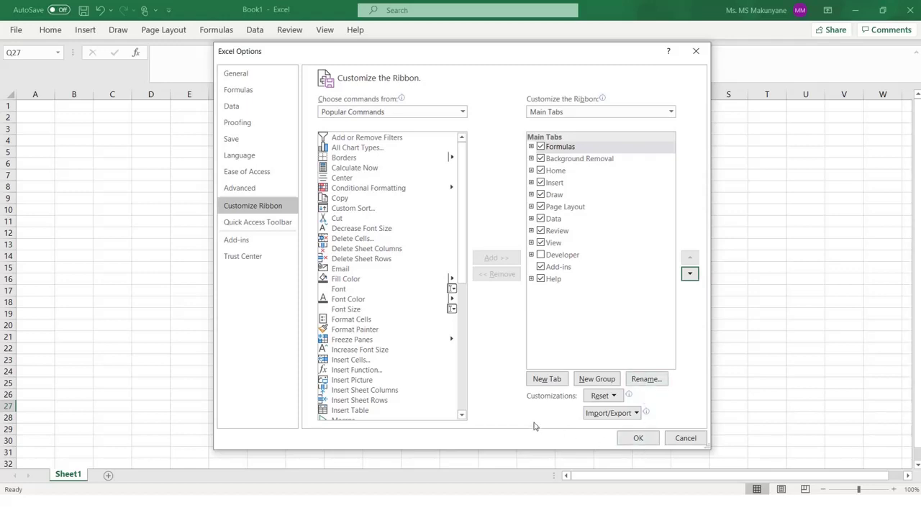
# Apply the Formulas-first tab order, then reopen the Customize the Ribbon settings
pyautogui.click(631, 442)
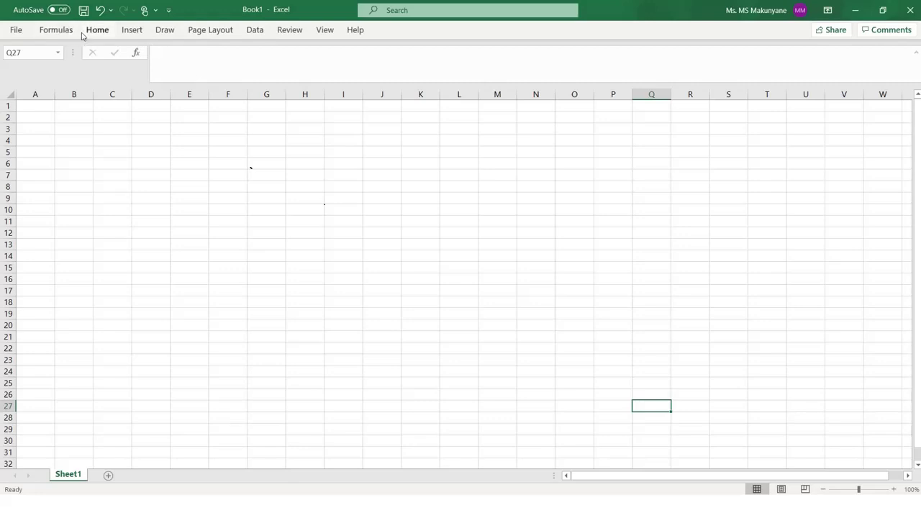
pyautogui.rightClick(82, 33)
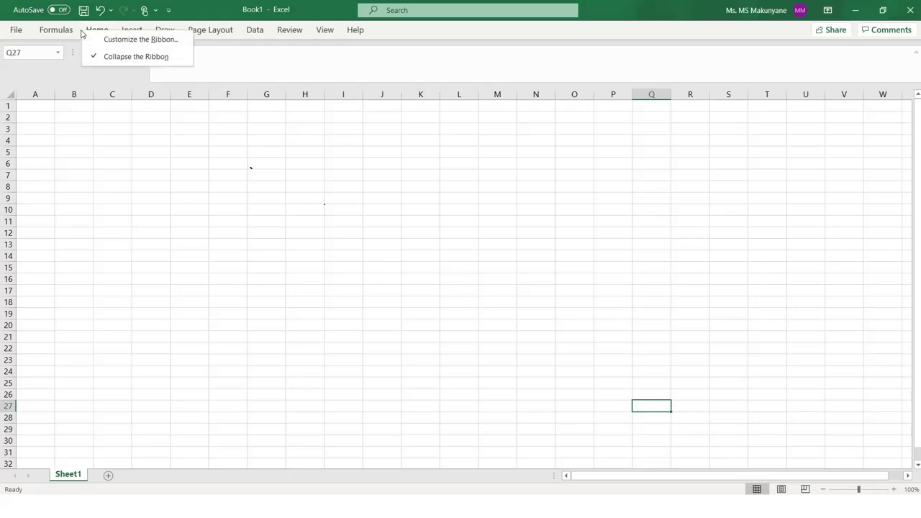
pyautogui.click(132, 44)
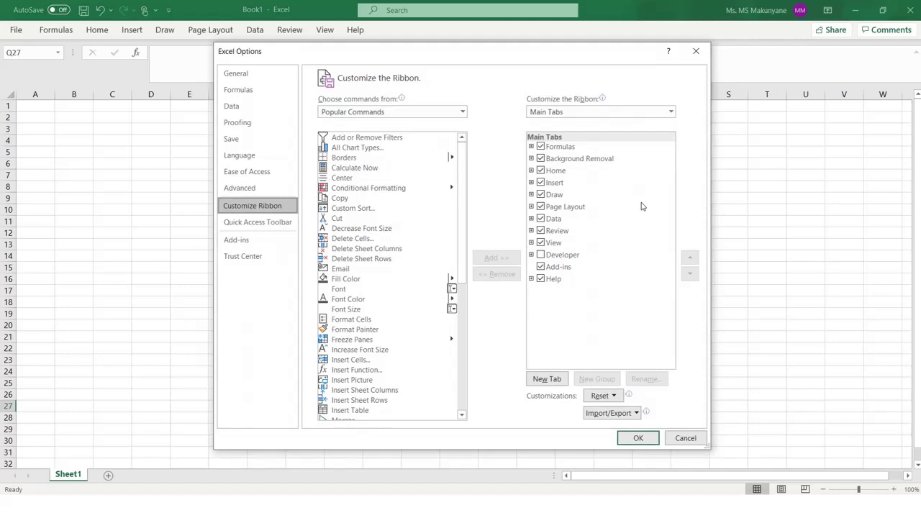
# Reset all ribbon customizations to Excel's defaults, confirm the reset, and close Options
pyautogui.click(604, 397)
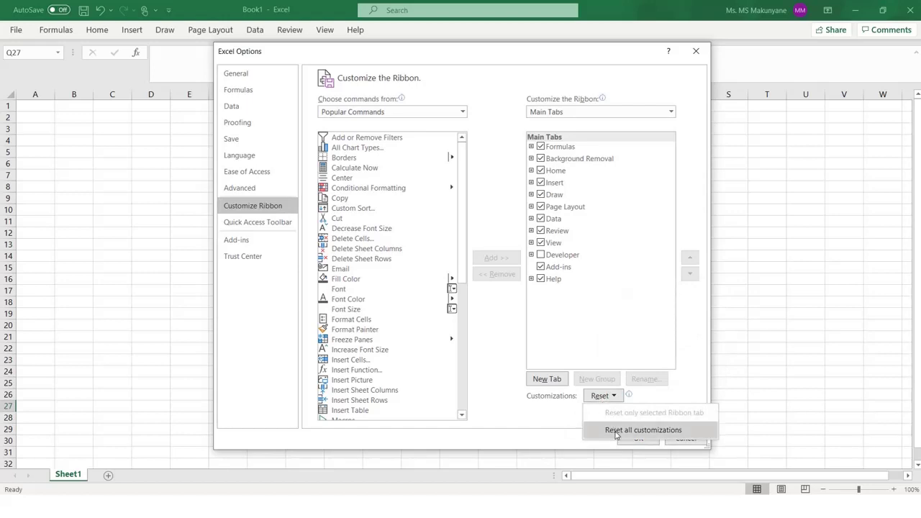
pyautogui.click(616, 432)
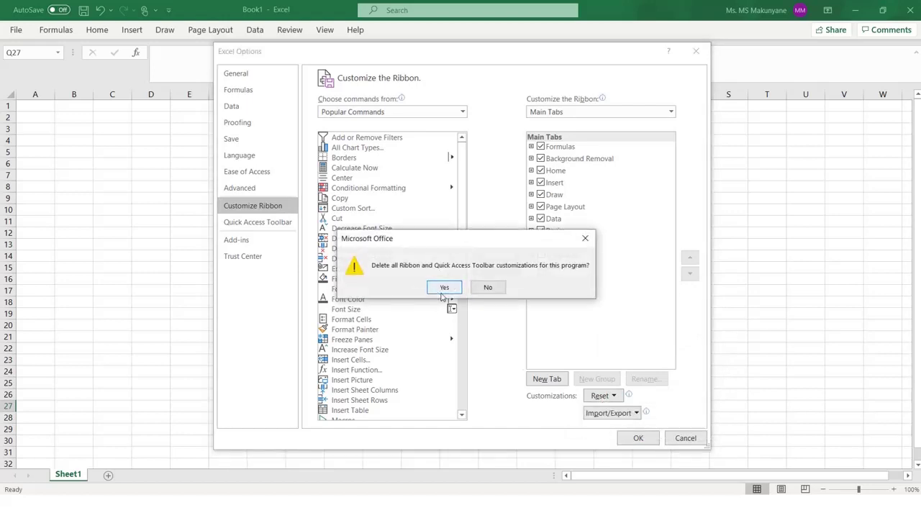
pyautogui.click(443, 289)
pyautogui.click(638, 438)
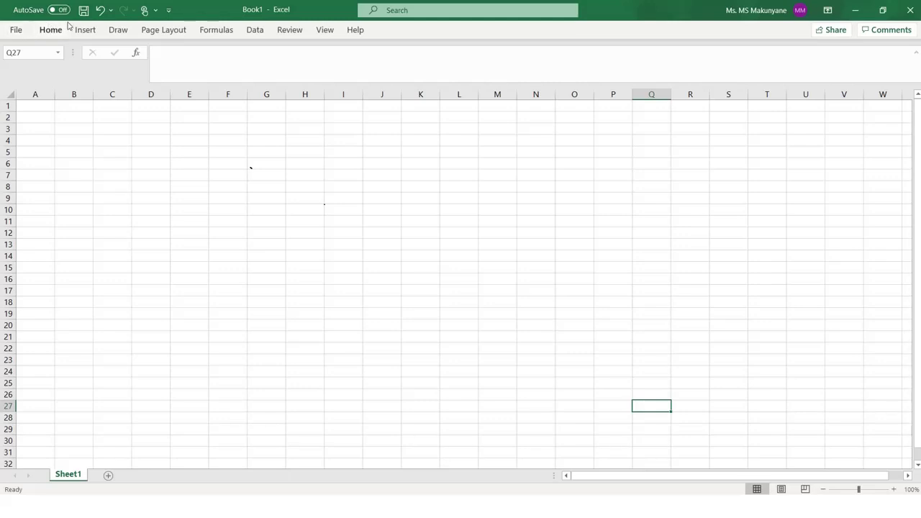
# From the ribbon's shortcut menu, reopen Customize the Ribbon and add a New Tab with its New Group
pyautogui.rightClick(67, 31)
pyautogui.click(113, 33)
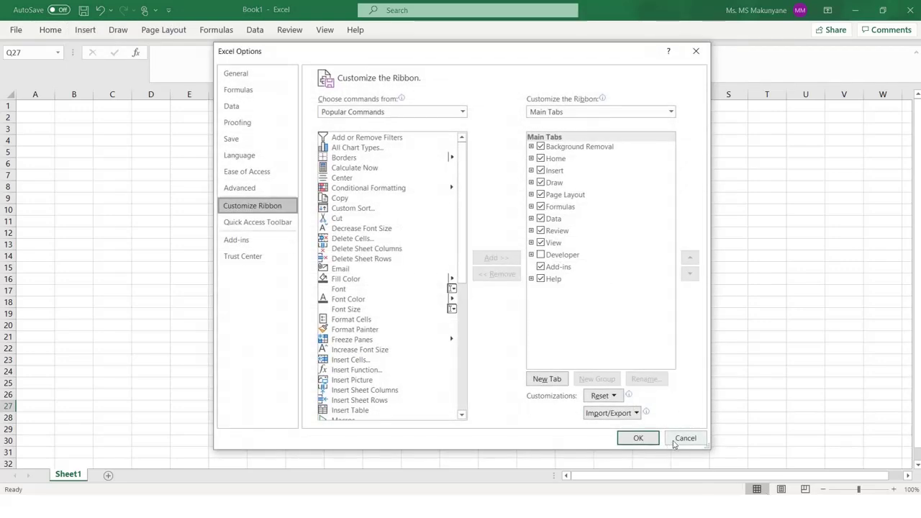
pyautogui.click(547, 381)
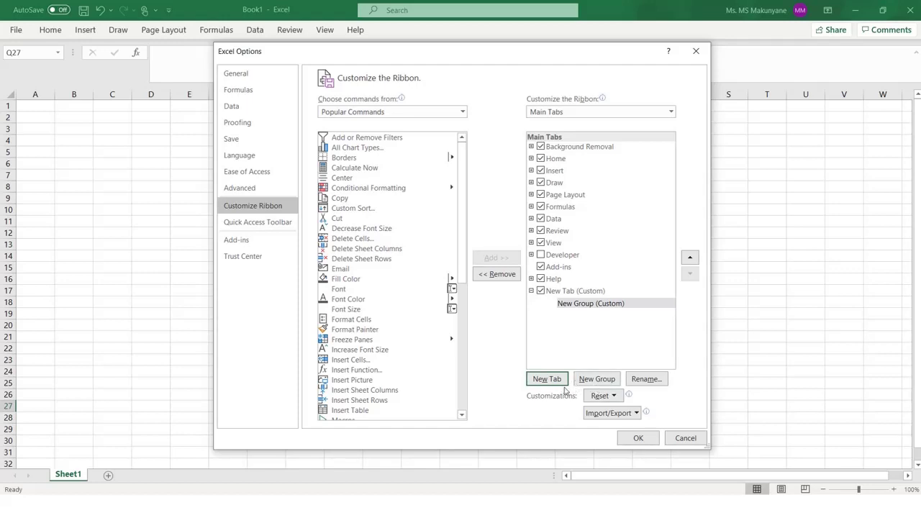
# Rename the new custom tab to 'Stats'
pyautogui.click(572, 293)
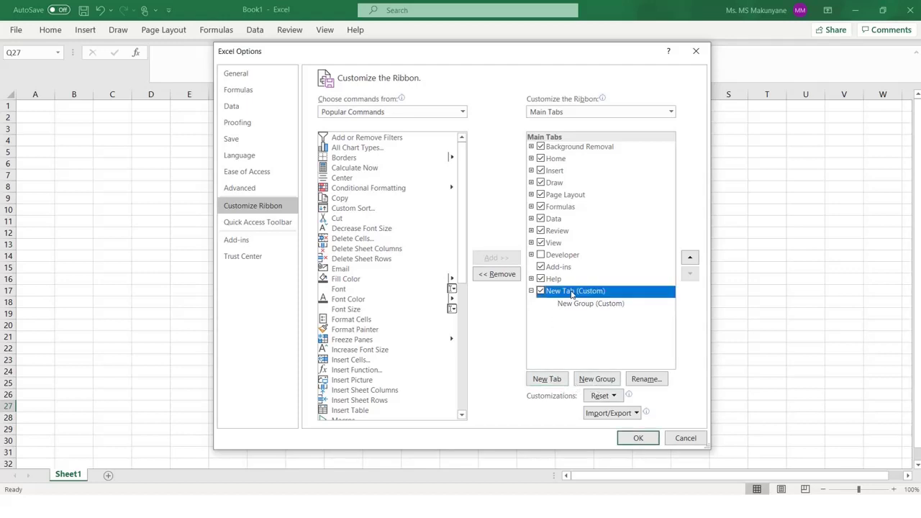
pyautogui.rightClick(573, 292)
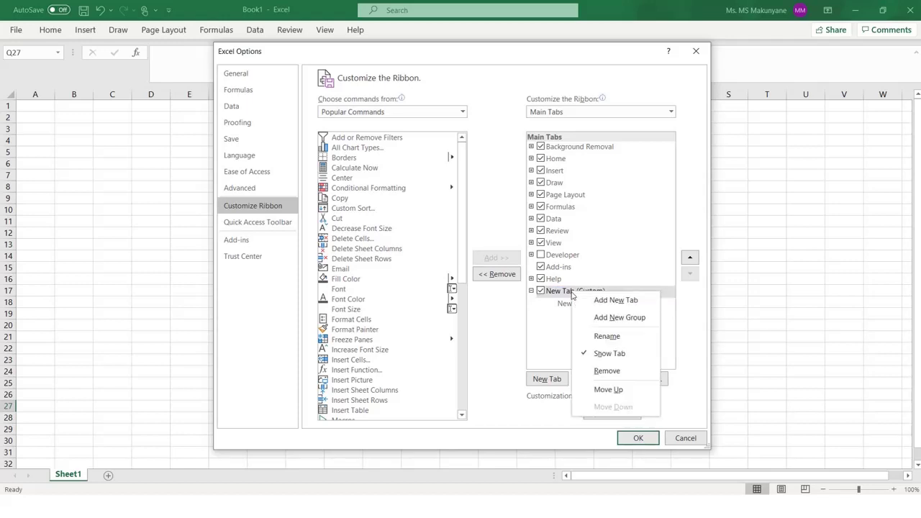
pyautogui.click(624, 339)
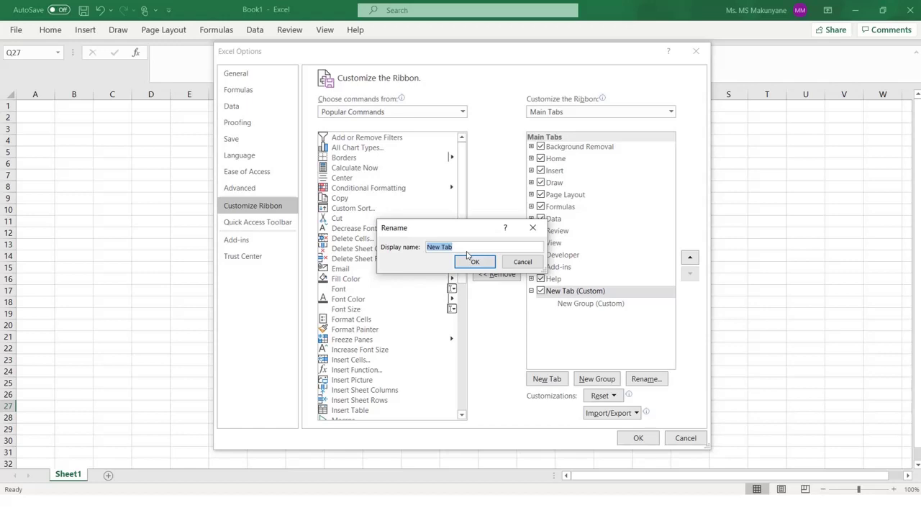
pyautogui.write('Stas')
pyautogui.press('BackSpace')
pyautogui.write('ts')
pyautogui.click(474, 262)
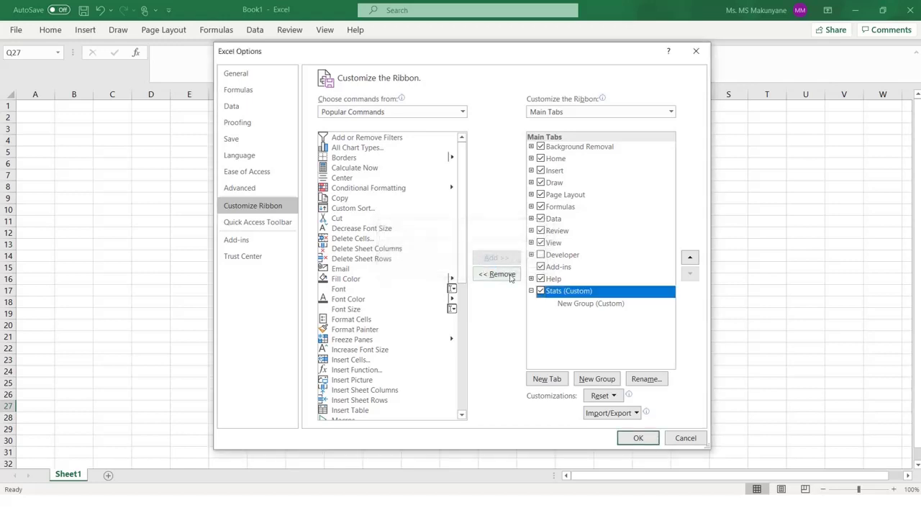
# Rename the Stats tab's New Group to 'Summary'
pyautogui.click(583, 306)
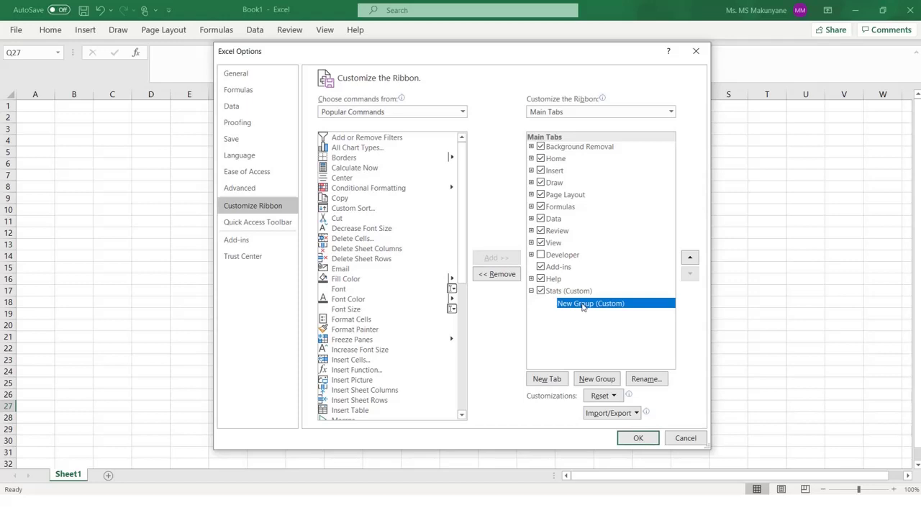
pyautogui.rightClick(583, 307)
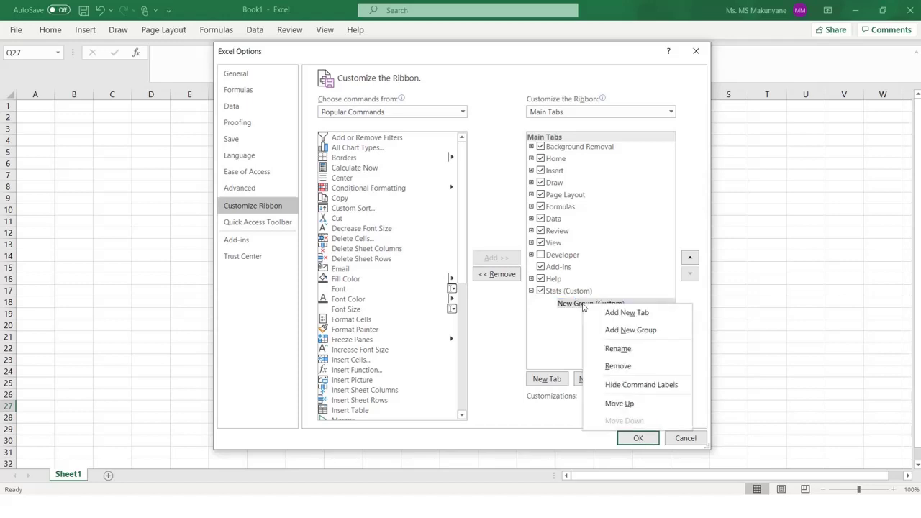
pyautogui.click(623, 351)
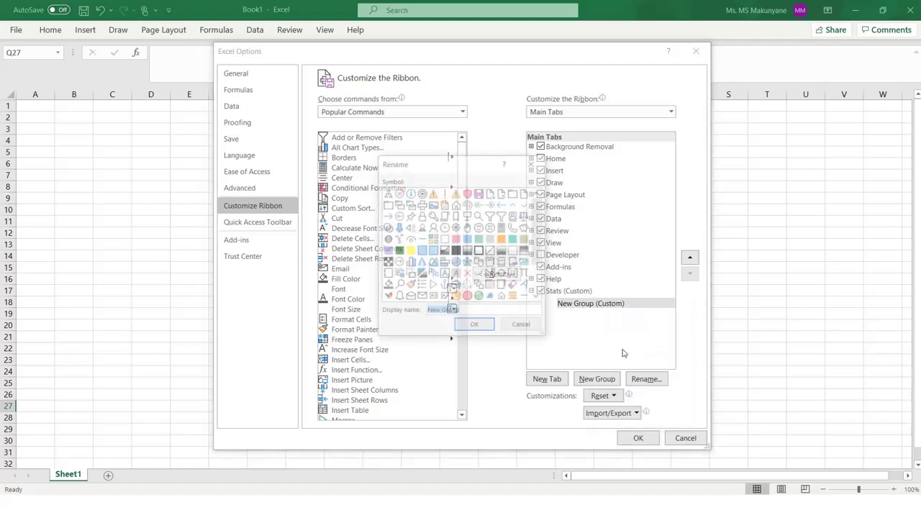
pyautogui.write('Summary')
pyautogui.click(476, 327)
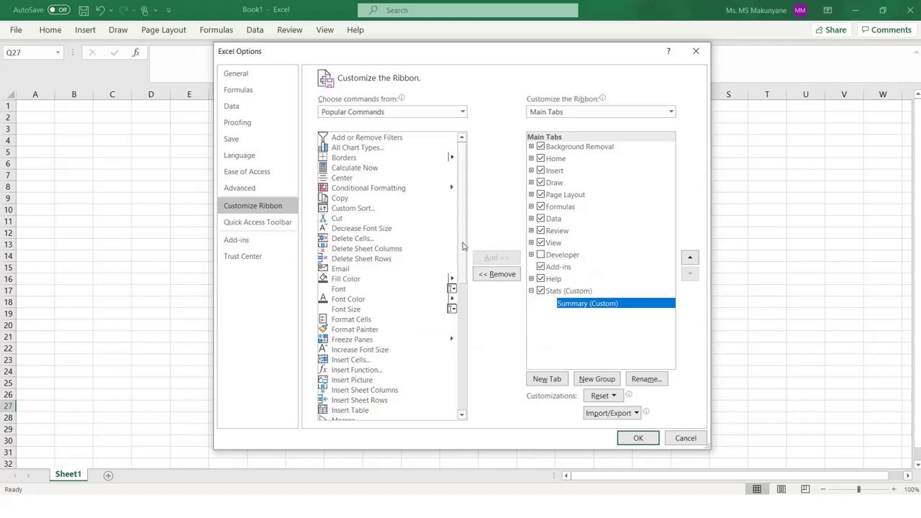
# Add the Sum command from Popular Commands into the Summary group
pyautogui.moveTo(465, 248); pyautogui.dragTo(462, 376)
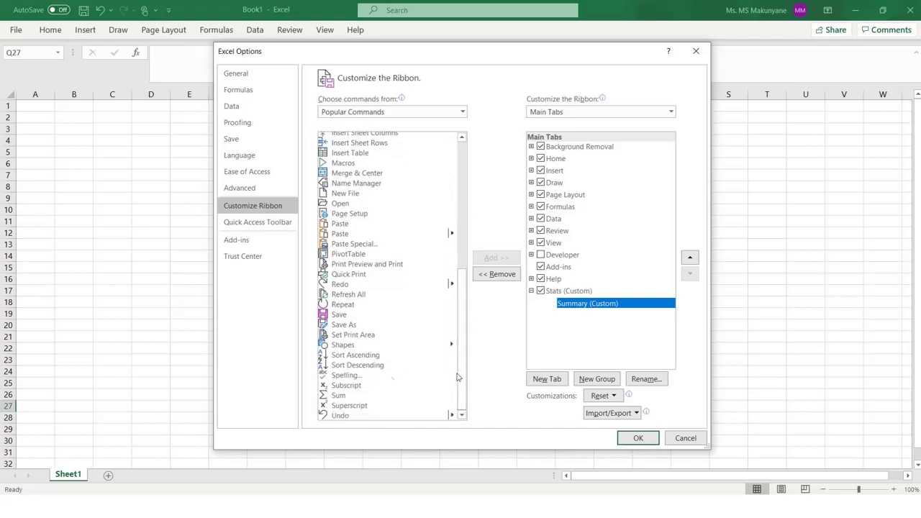
pyautogui.click(334, 397)
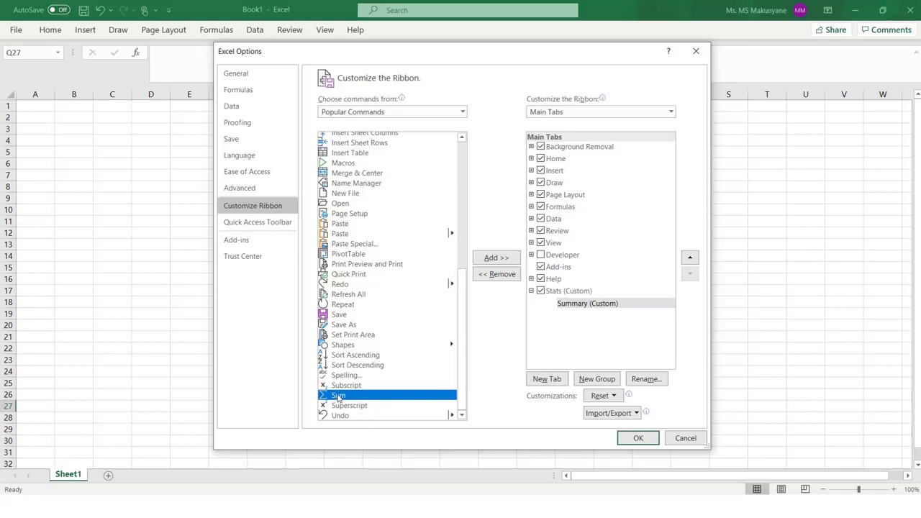
pyautogui.click(499, 260)
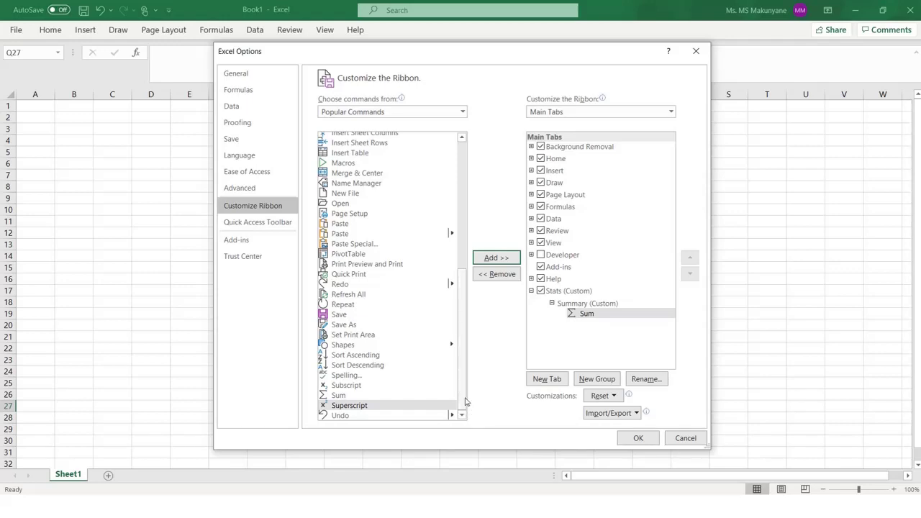
# Switch the command list to All Commands and add Average to the Summary group
pyautogui.click(410, 113)
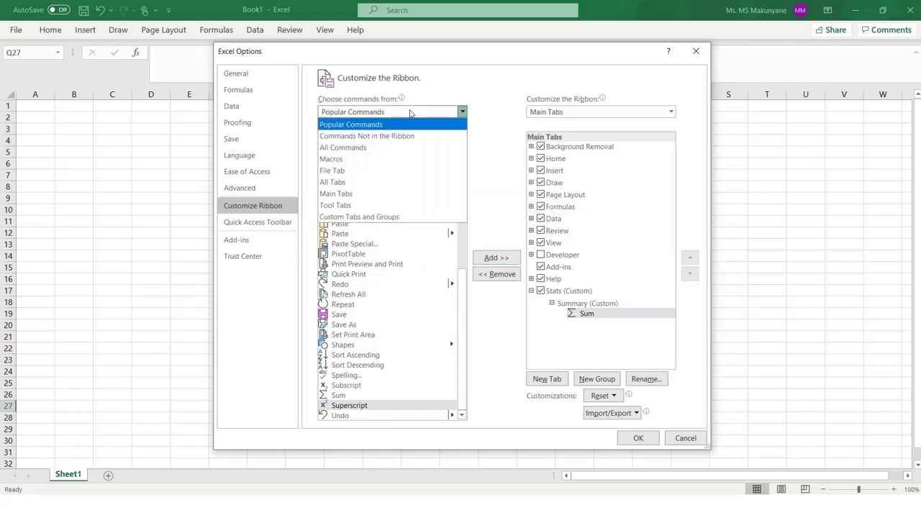
pyautogui.click(387, 148)
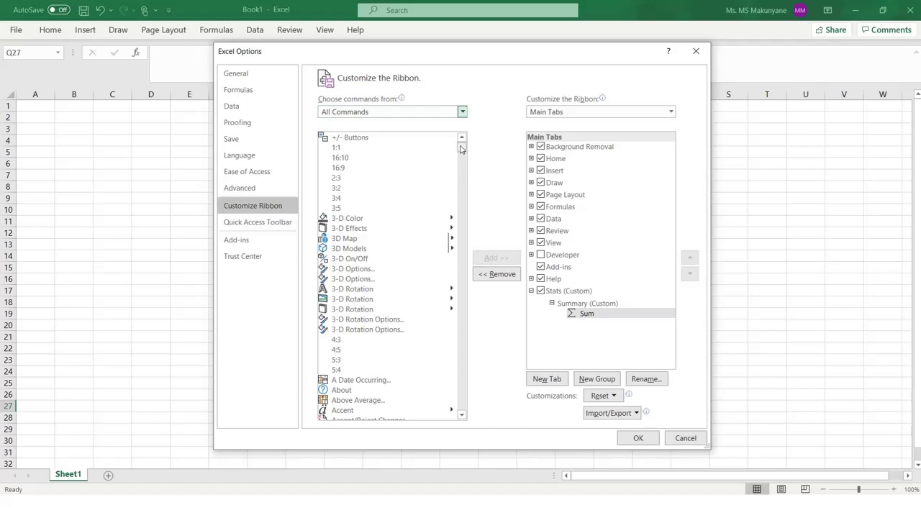
pyautogui.moveTo(461, 149); pyautogui.dragTo(461, 152)
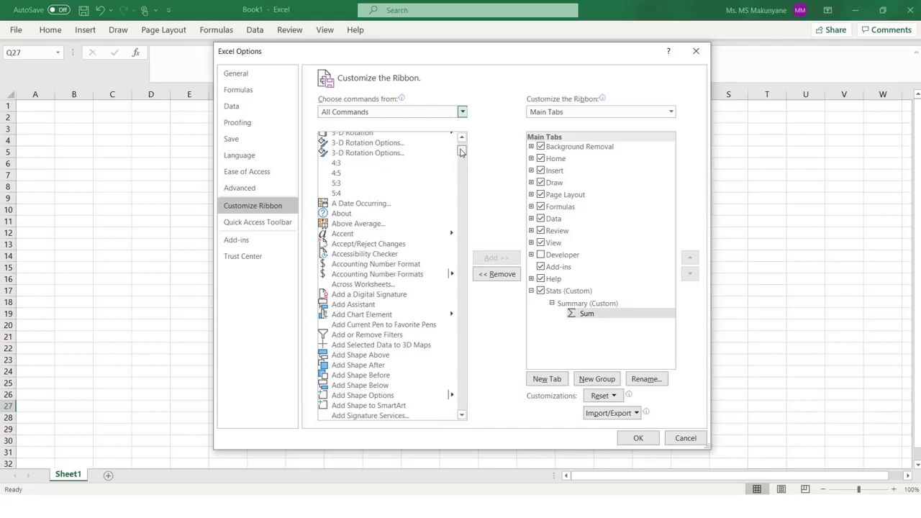
pyautogui.scroll(-2, 461, 151)
pyautogui.moveTo(460, 152); pyautogui.dragTo(466, 165)
pyautogui.scroll(-1, 465, 159)
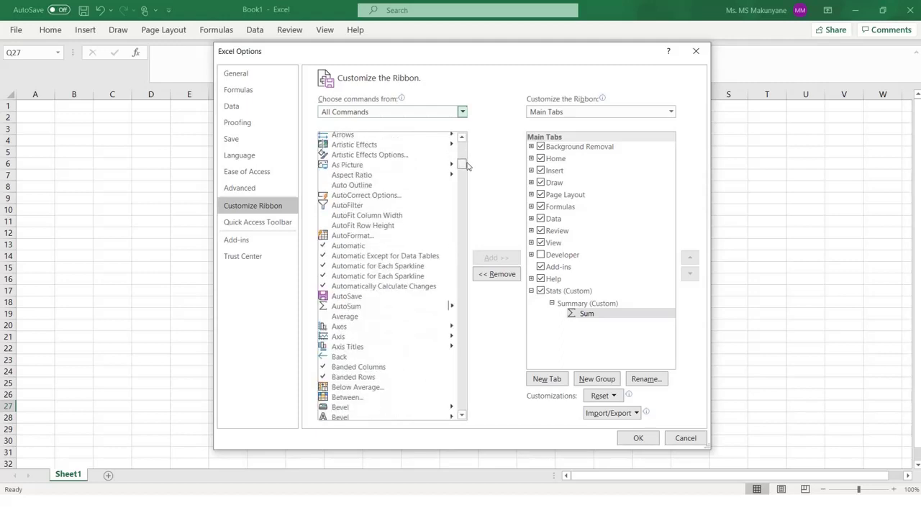
pyautogui.click(345, 318)
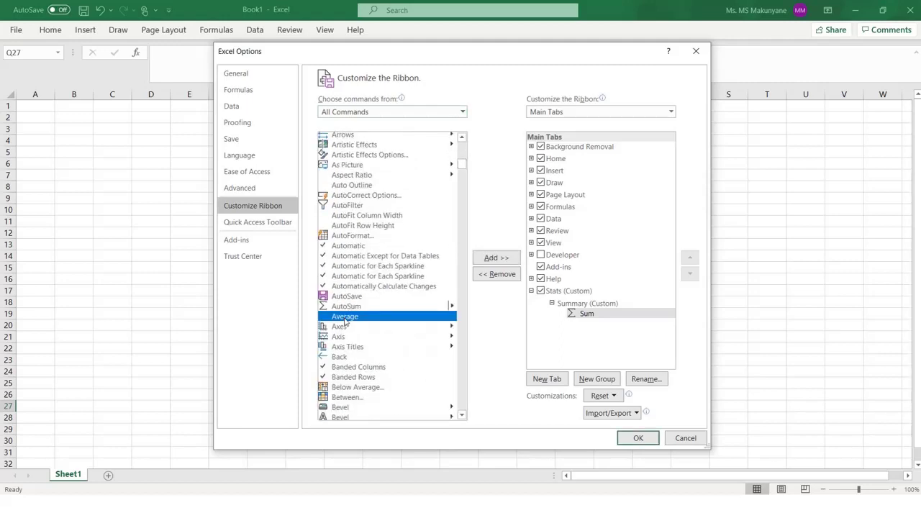
pyautogui.click(494, 260)
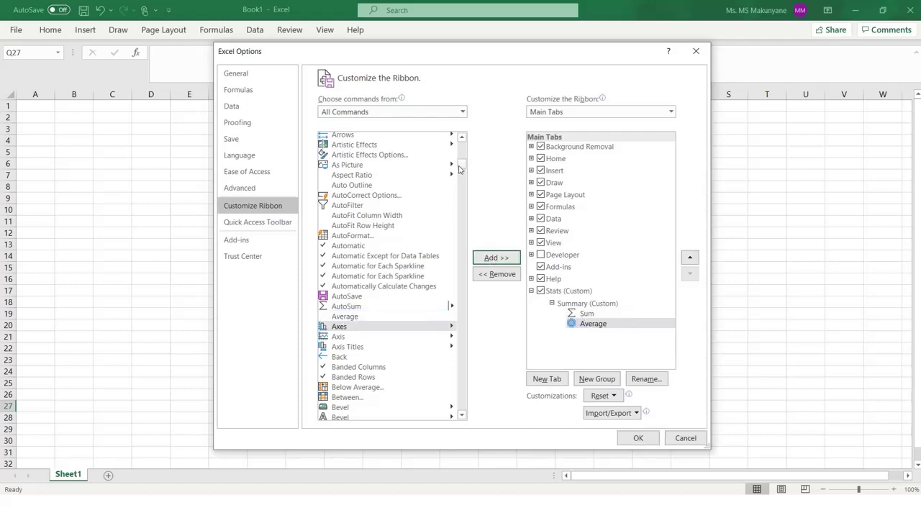
# Add Bottom 10 Items to the Summary group and apply the ribbon changes
pyautogui.moveTo(459, 169); pyautogui.dragTo(462, 180)
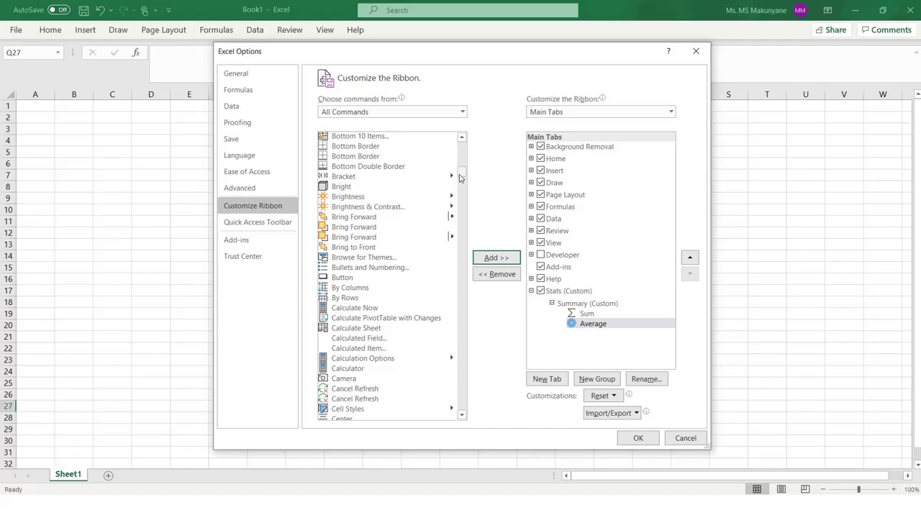
pyautogui.click(343, 139)
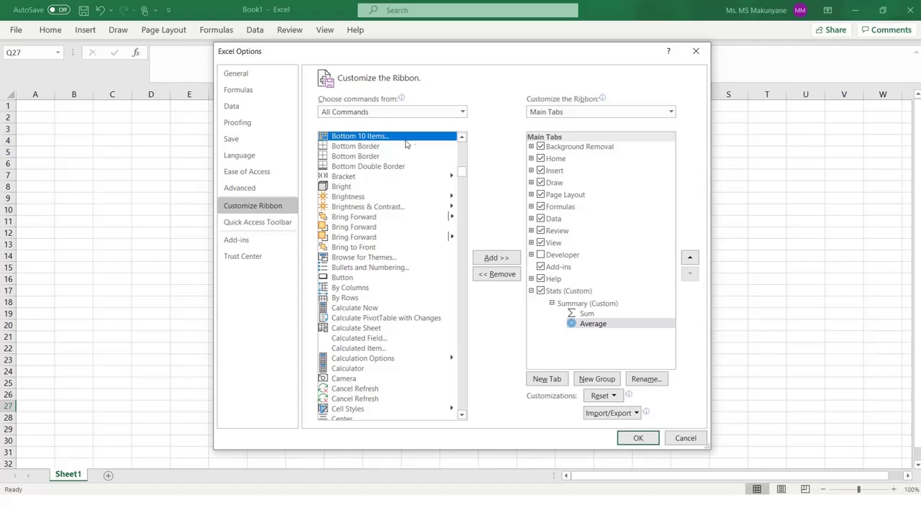
pyautogui.click(488, 260)
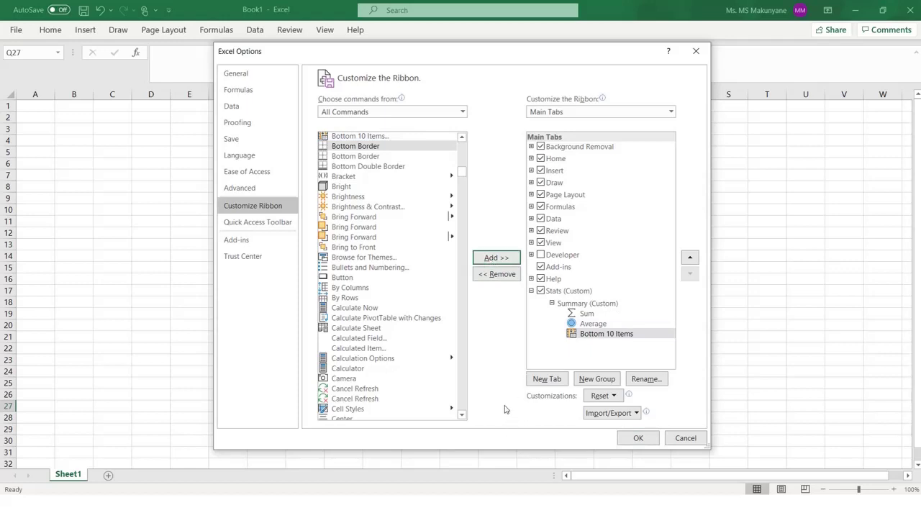
pyautogui.click(637, 440)
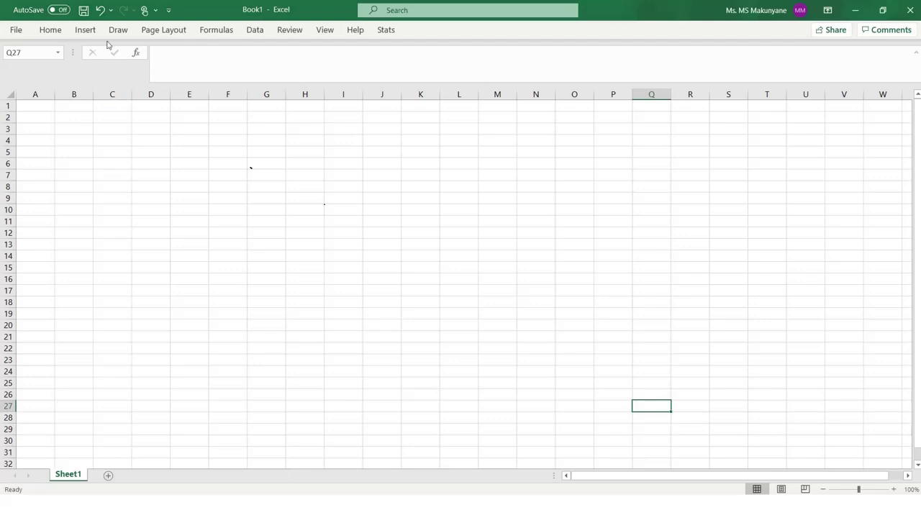
# Show the Stats tab with Summary's Sum, Average and Bottom 10 Items commands
pyautogui.click(388, 32)
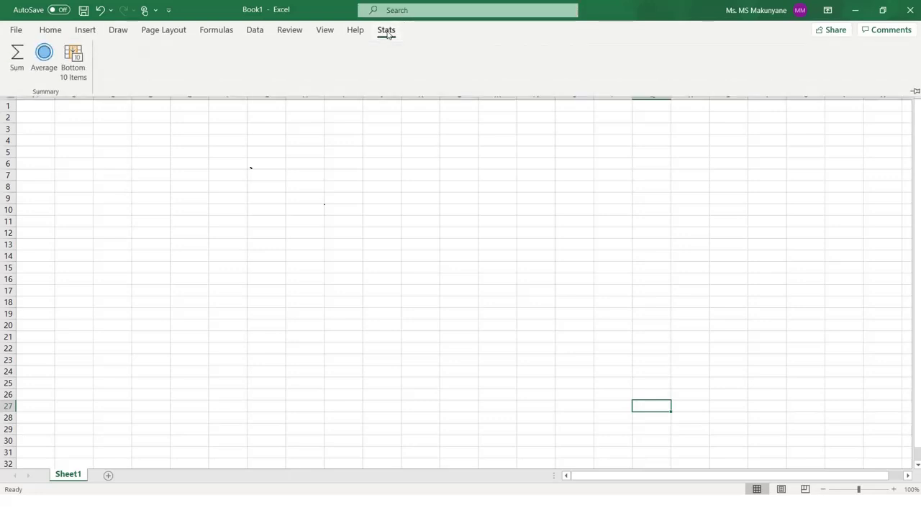